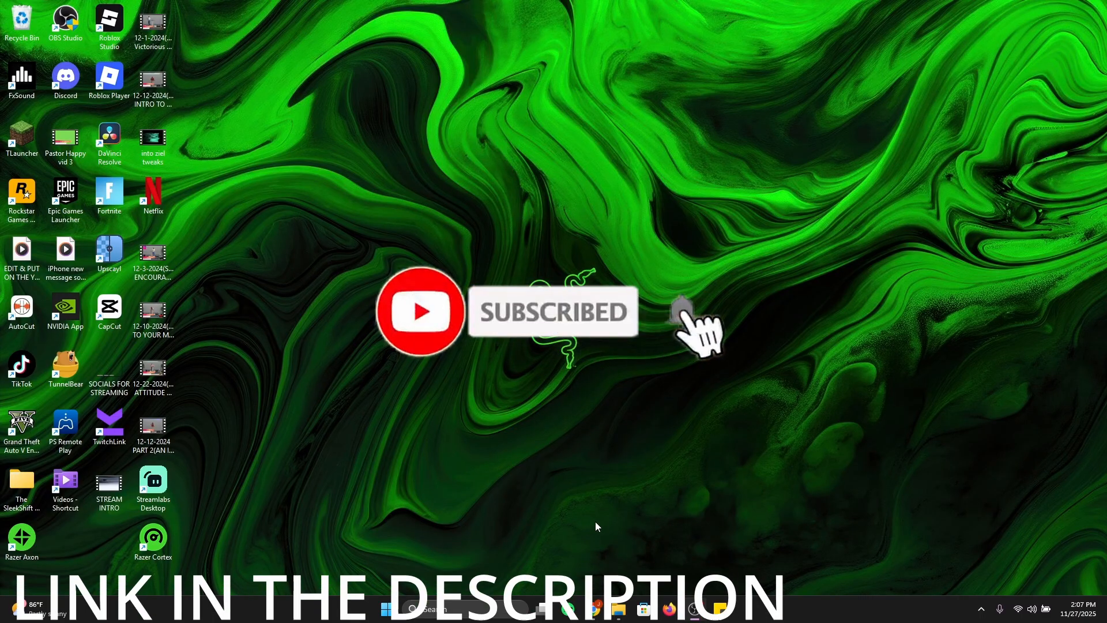
Step: Search Google for 'geforce now' from Chrome's address bar
click(594, 608)
click(242, 36)
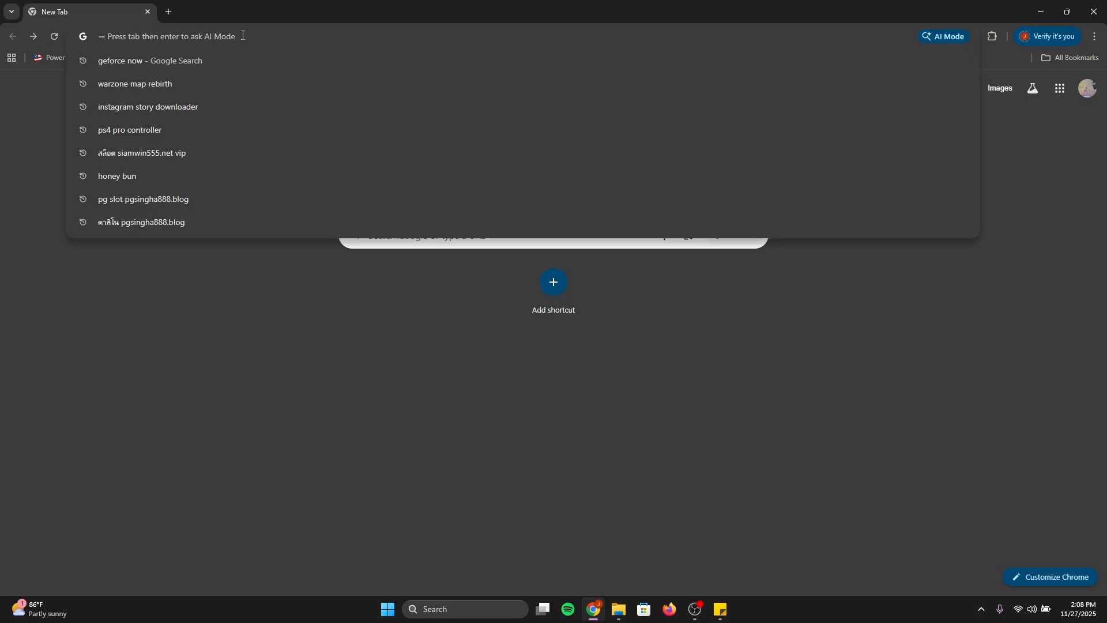
text(g)
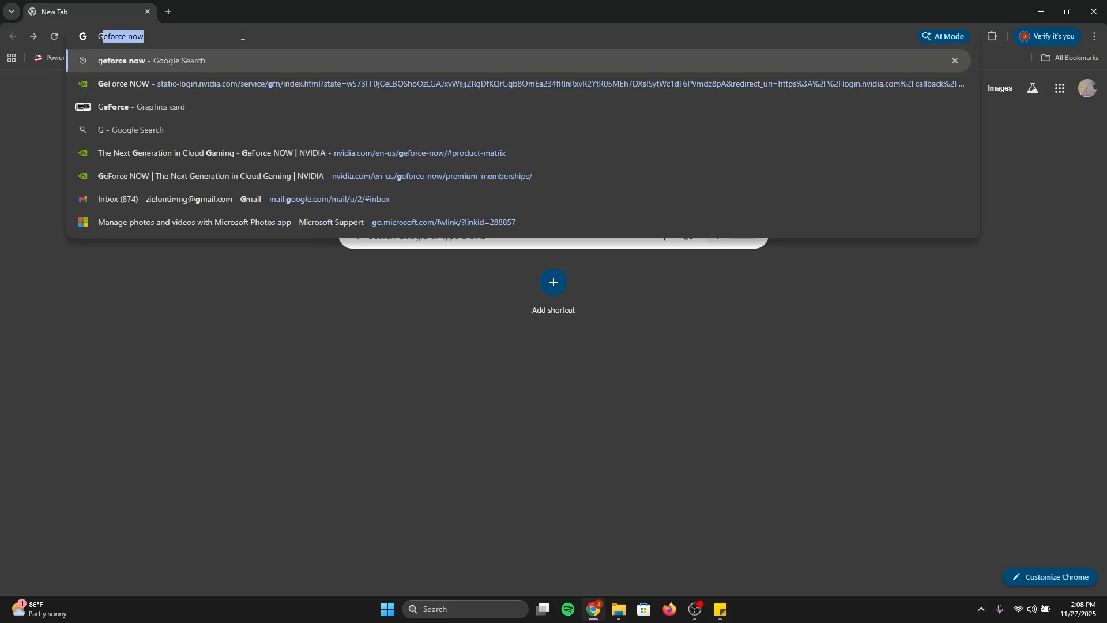
text(Ef)
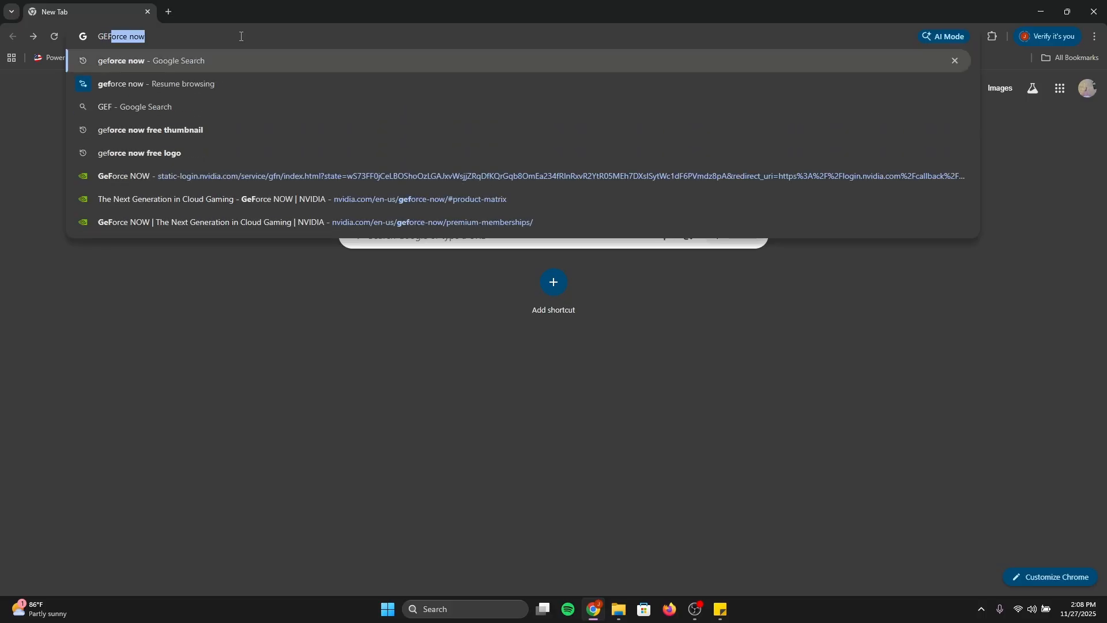
click(160, 62)
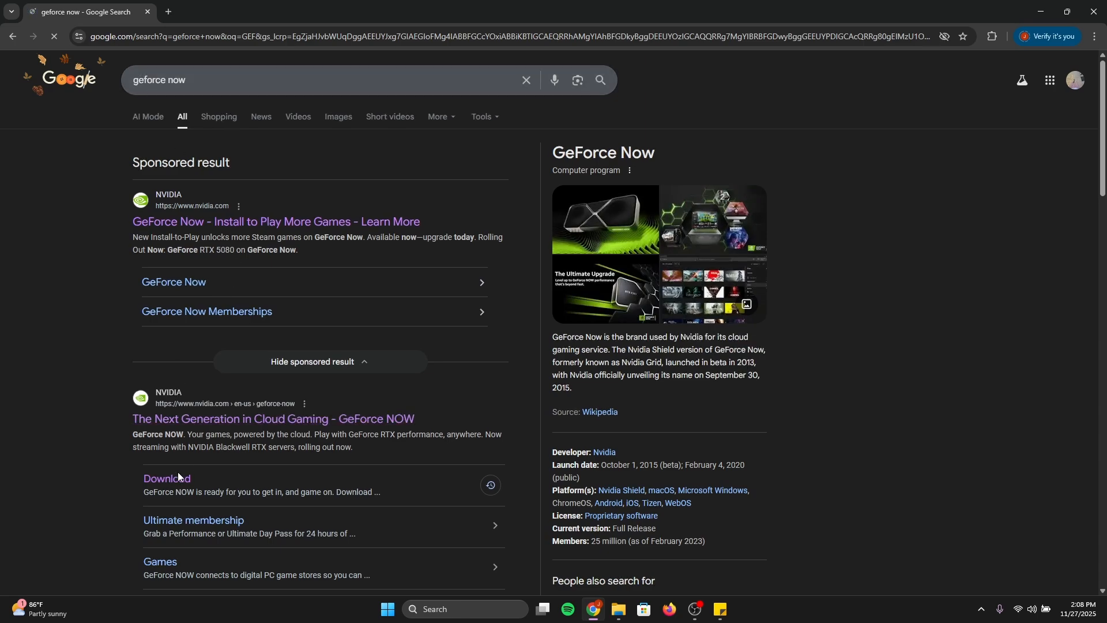
Step: Reach NVIDIA's GeForce NOW download page via the Download sitelink after backing out of the sponsored result
click(246, 222)
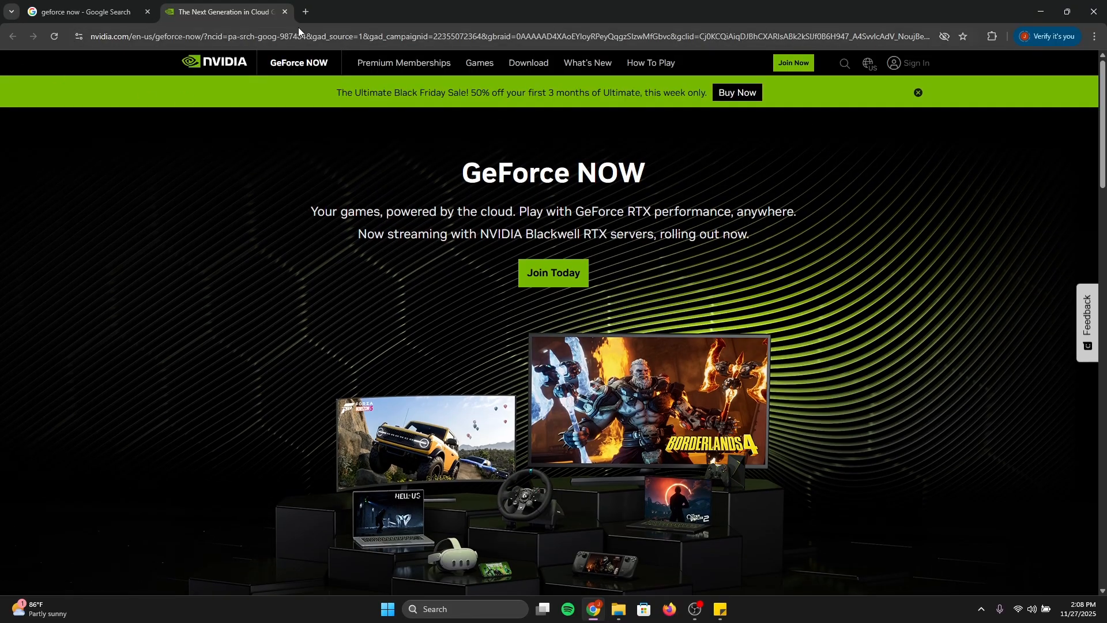
click(285, 11)
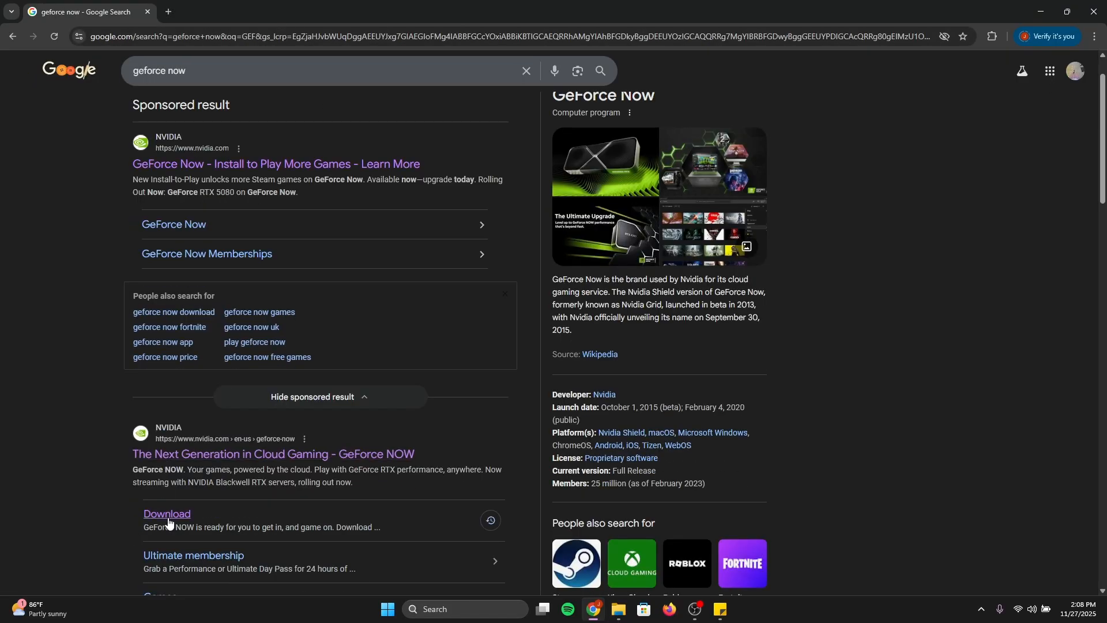
click(169, 514)
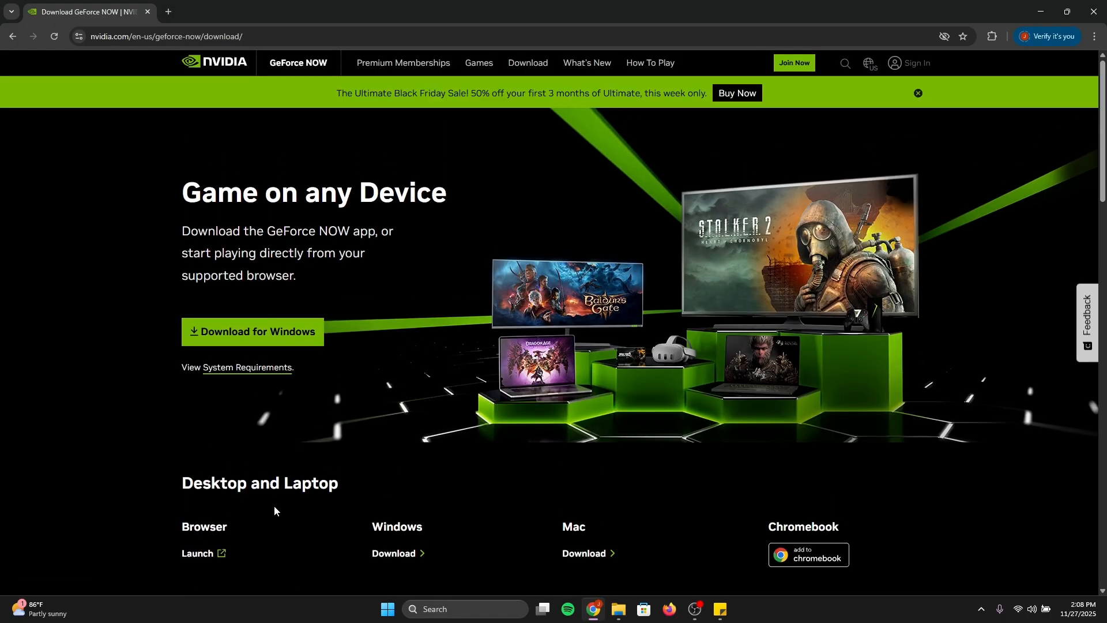
scroll(276, 505, down, 2)
scroll(276, 504, down, 1)
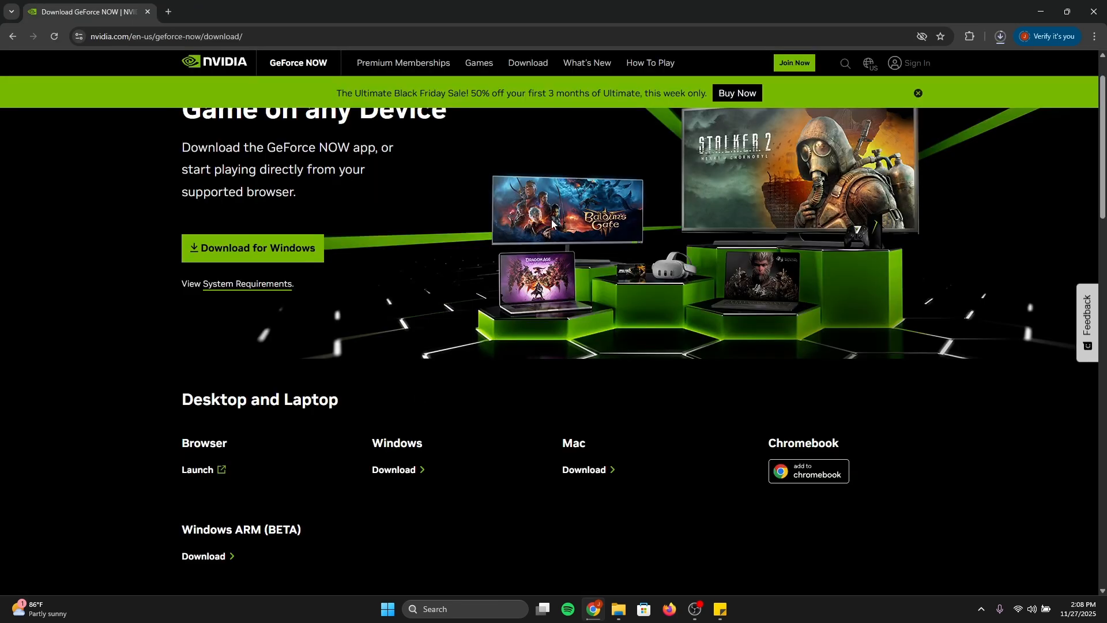
Step: Confirm in Chrome's recent downloads that the GeForce NOW Windows installer finished
click(1001, 37)
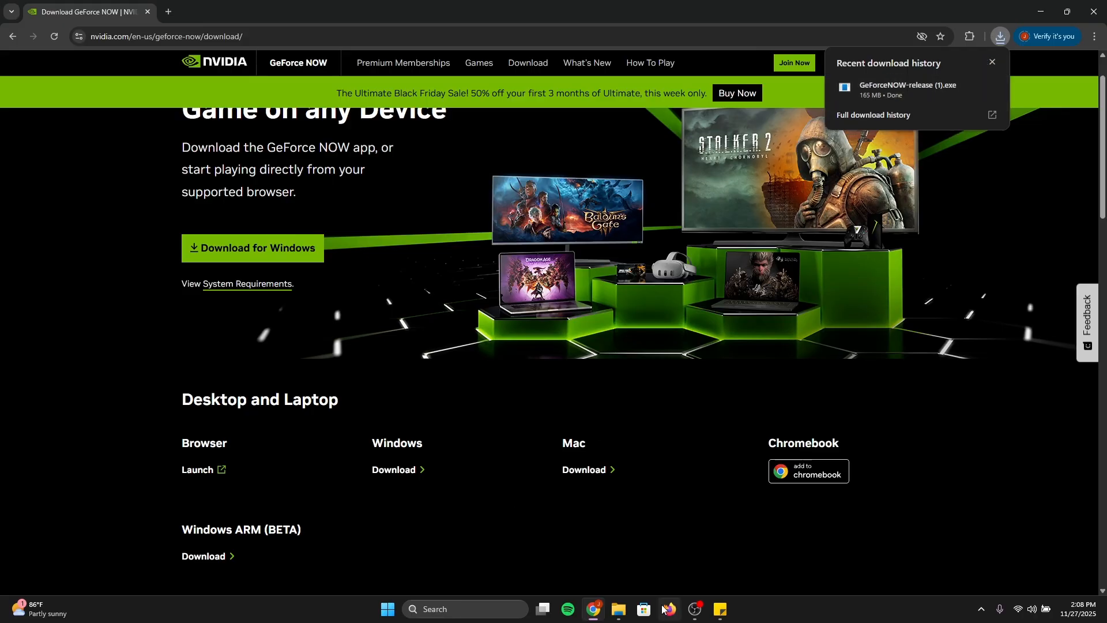
mouse_move(617, 610)
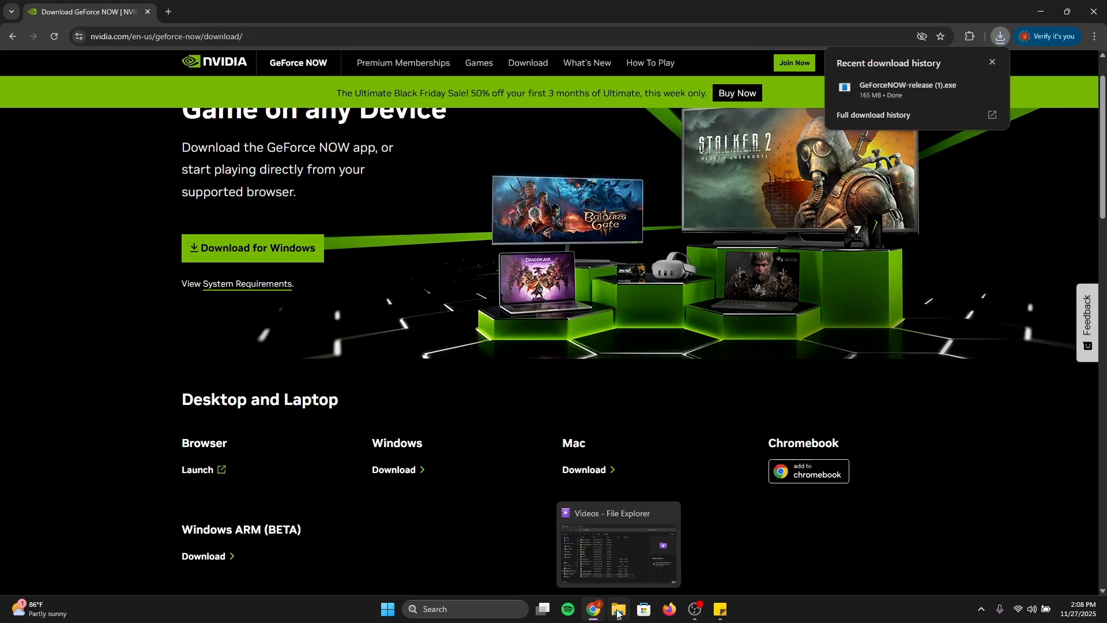
Step: Run the GeForceNOW-release installer from the Downloads folder in File Explorer
click(618, 609)
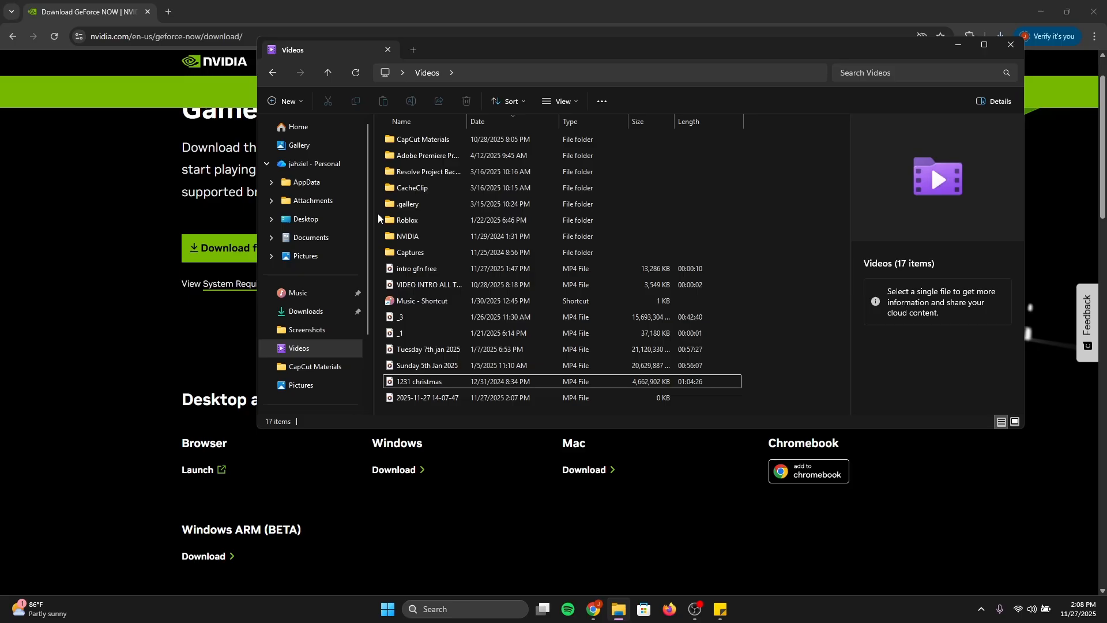
click(295, 314)
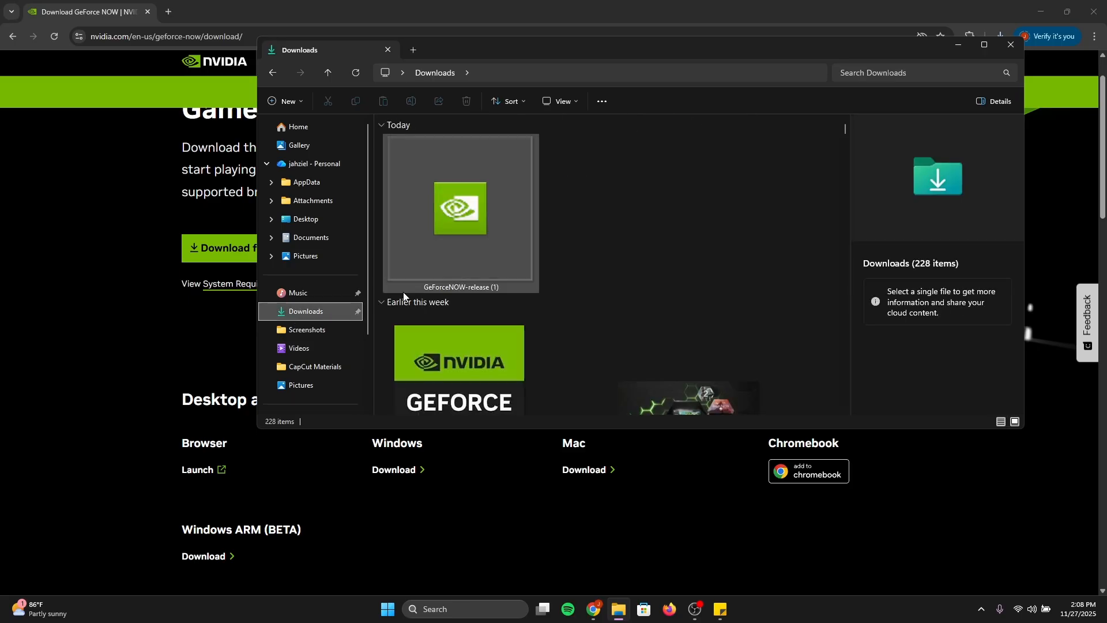
right_click(455, 212)
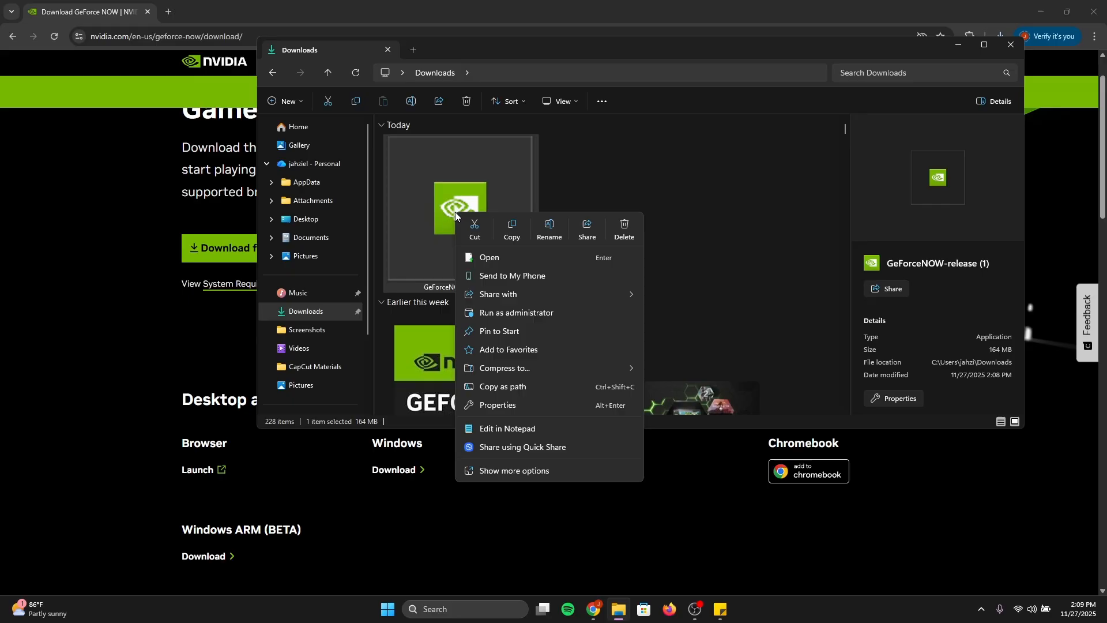
click(509, 257)
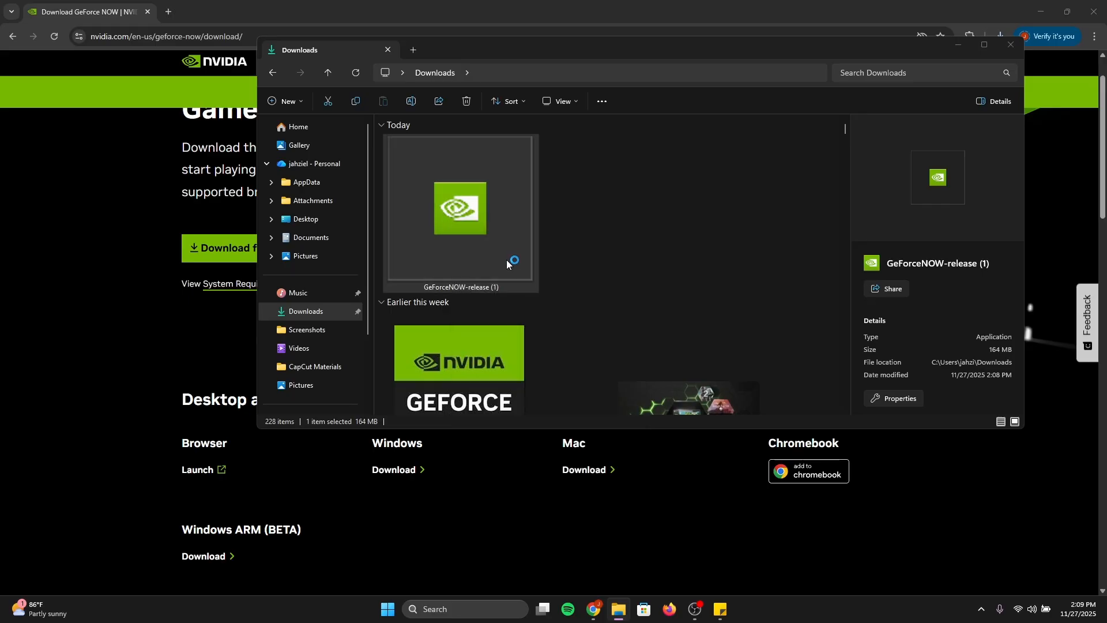
Step: Minimize File Explorer and Chrome to reveal the GeForce NOW app on the desktop
click(960, 46)
click(1041, 11)
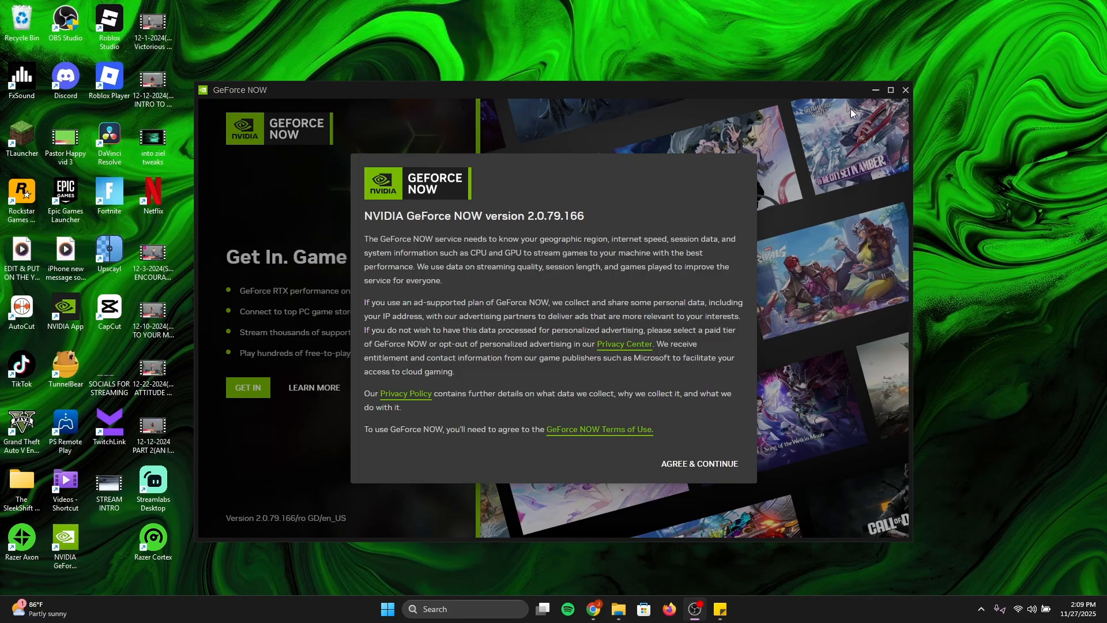
Step: Maximize the GeForce NOW window and agree to its terms of use
click(891, 90)
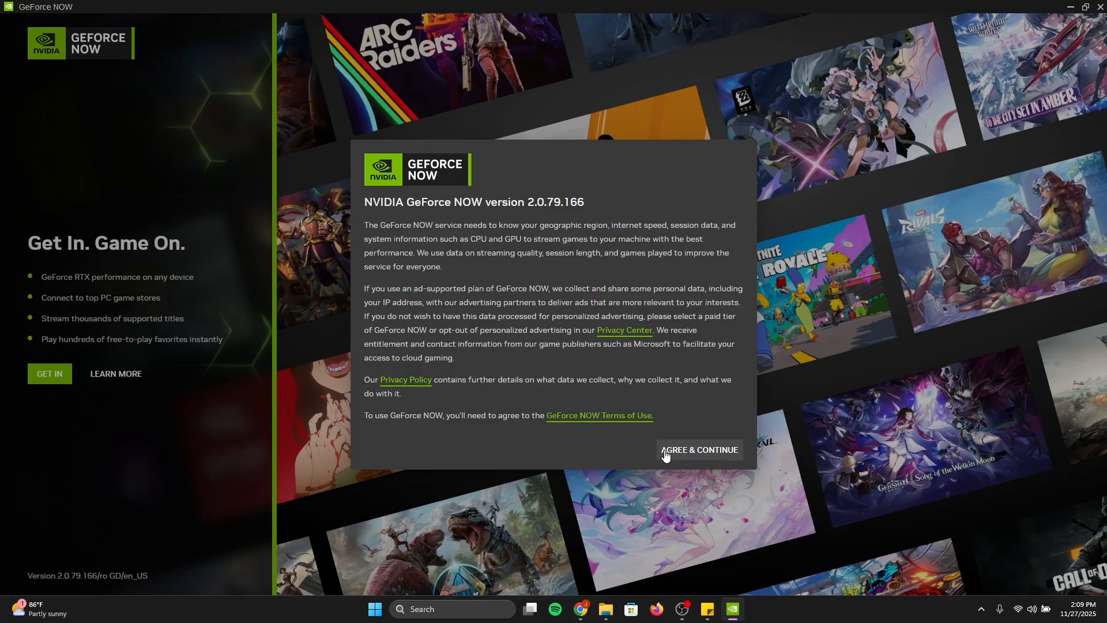
click(698, 452)
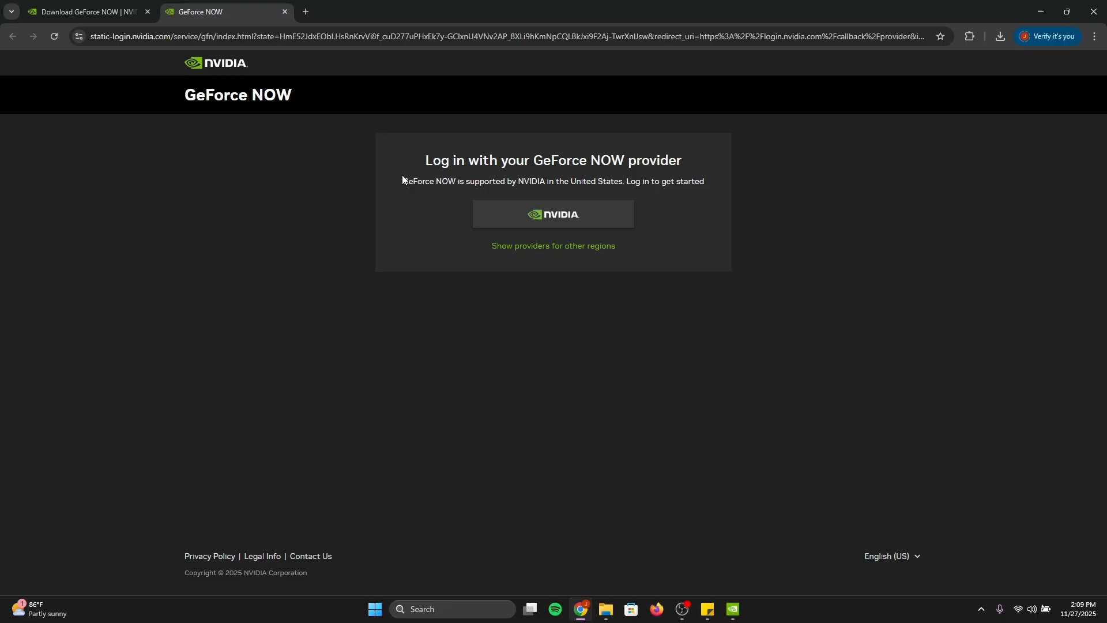
Step: Choose NVIDIA as the login provider on the GeForce NOW sign-in page
drag(403, 181, 709, 185)
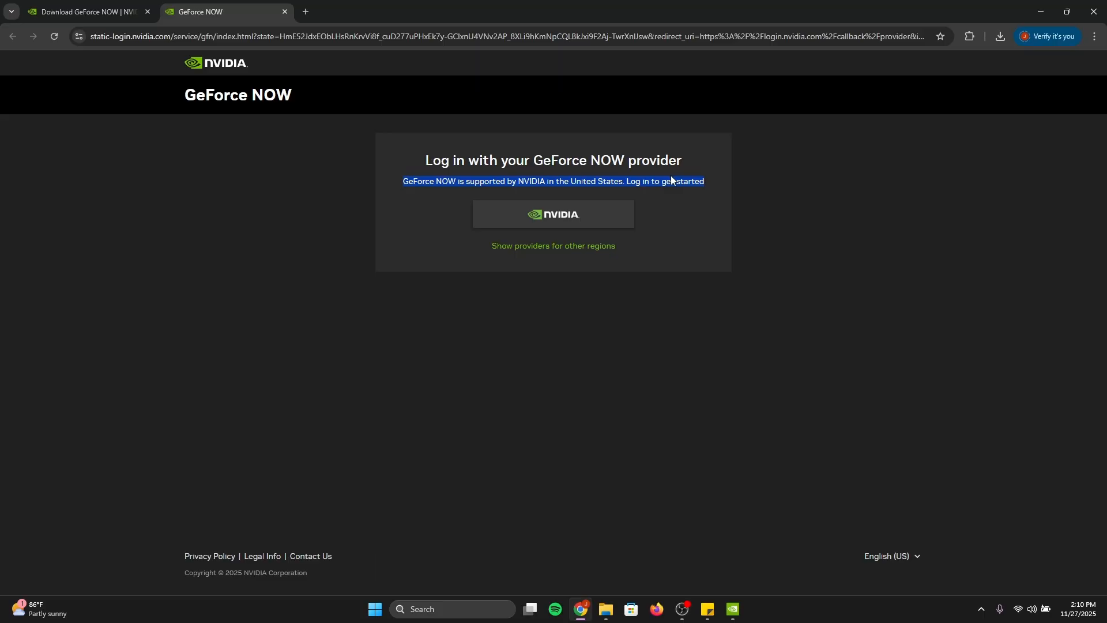
click(659, 188)
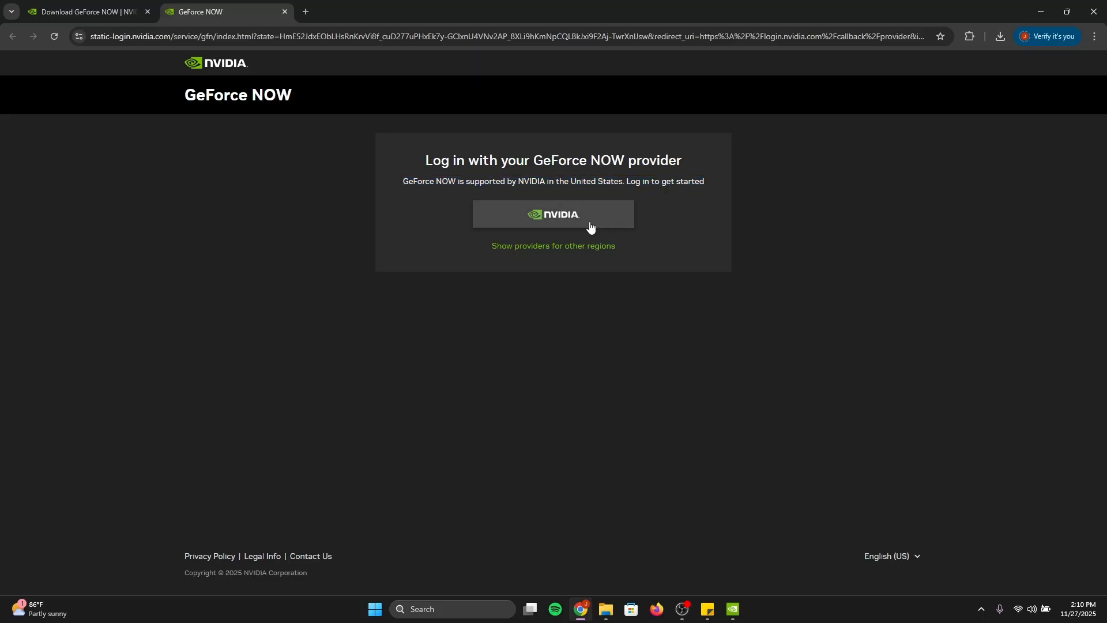
click(546, 214)
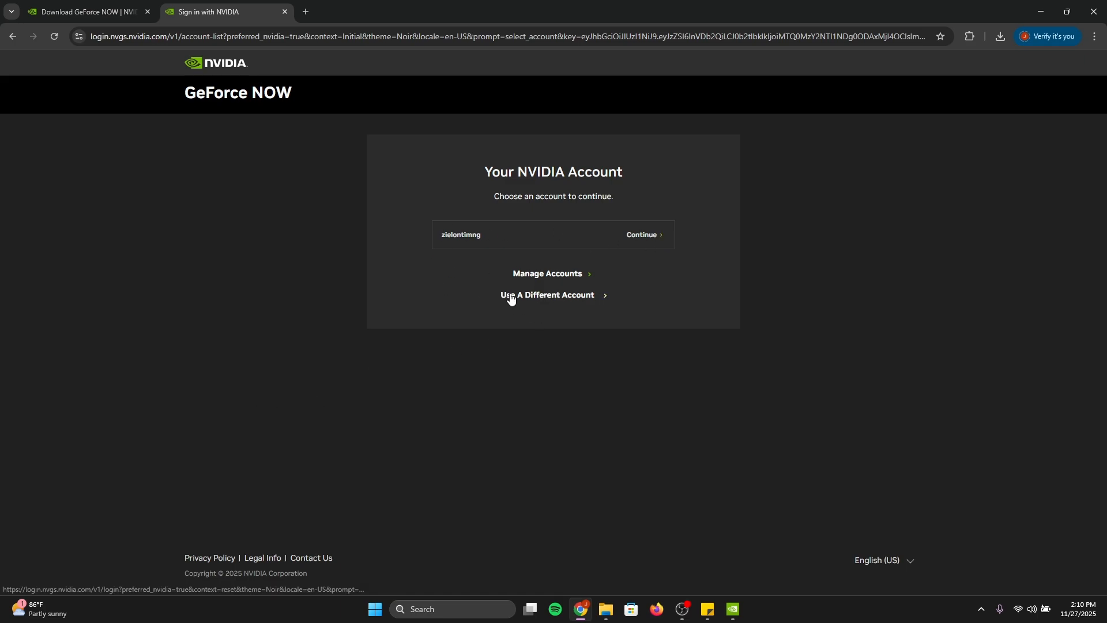
Step: Back out of the other-account email form and continue with the saved NVIDIA account
click(546, 295)
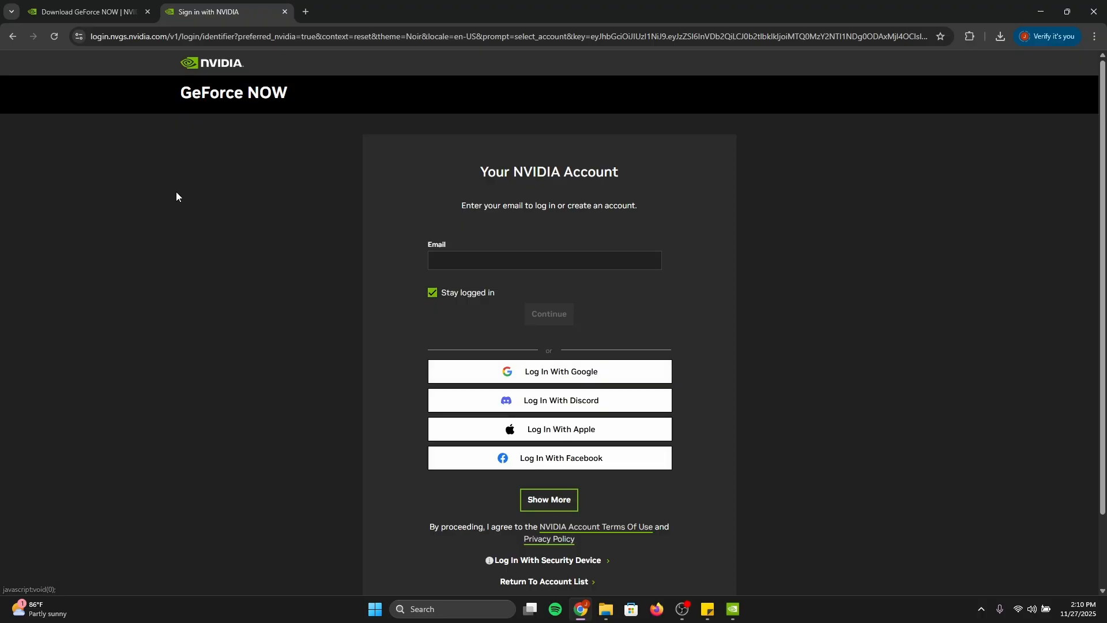
click(10, 38)
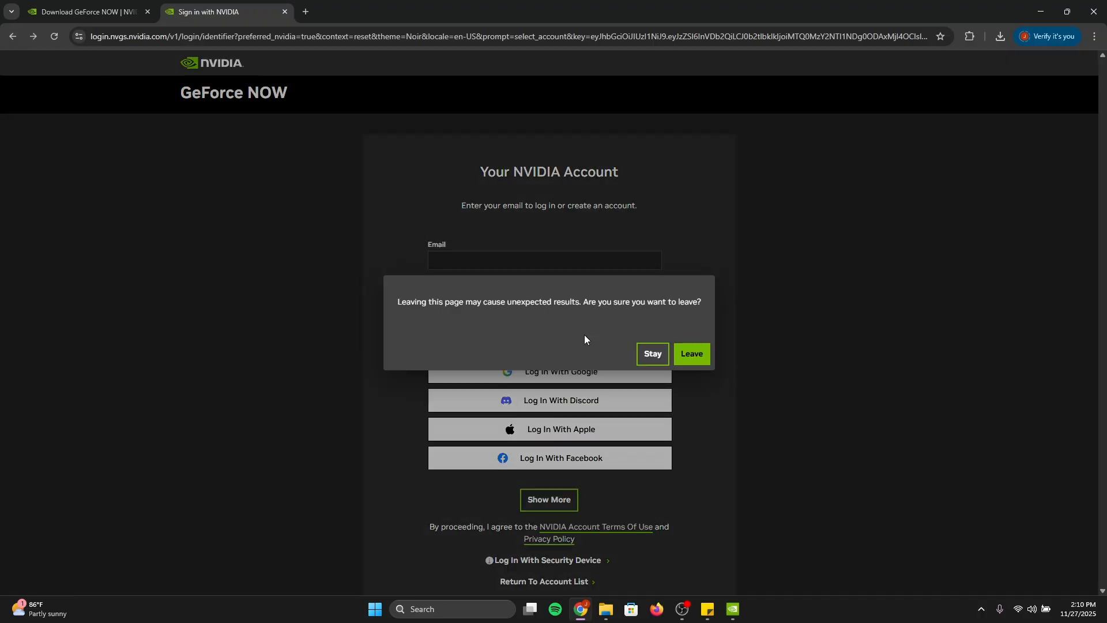
click(692, 351)
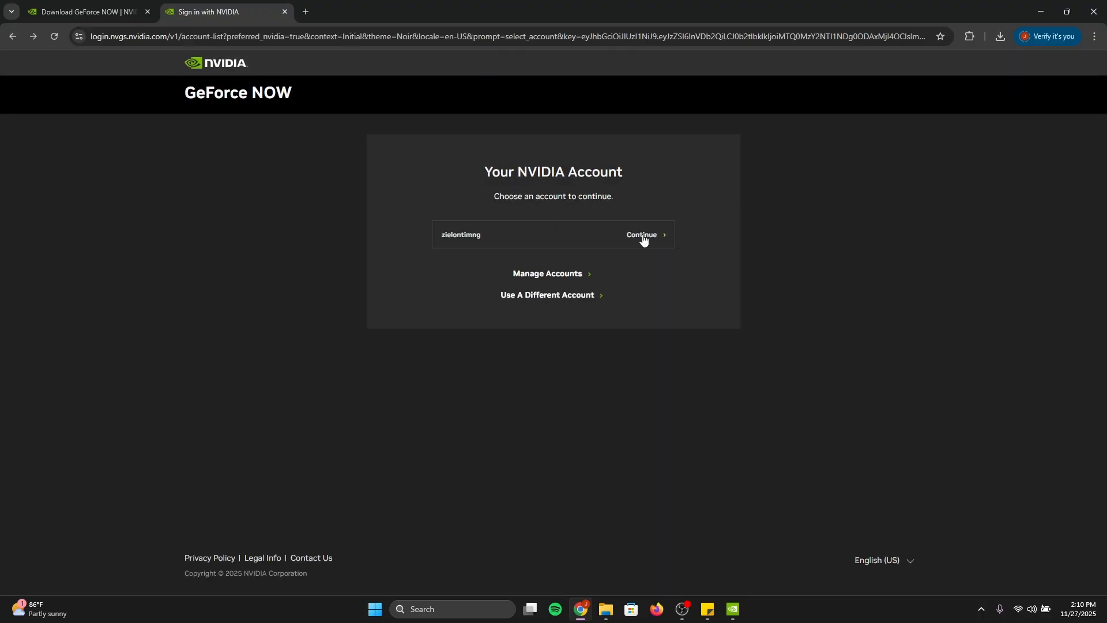
click(647, 235)
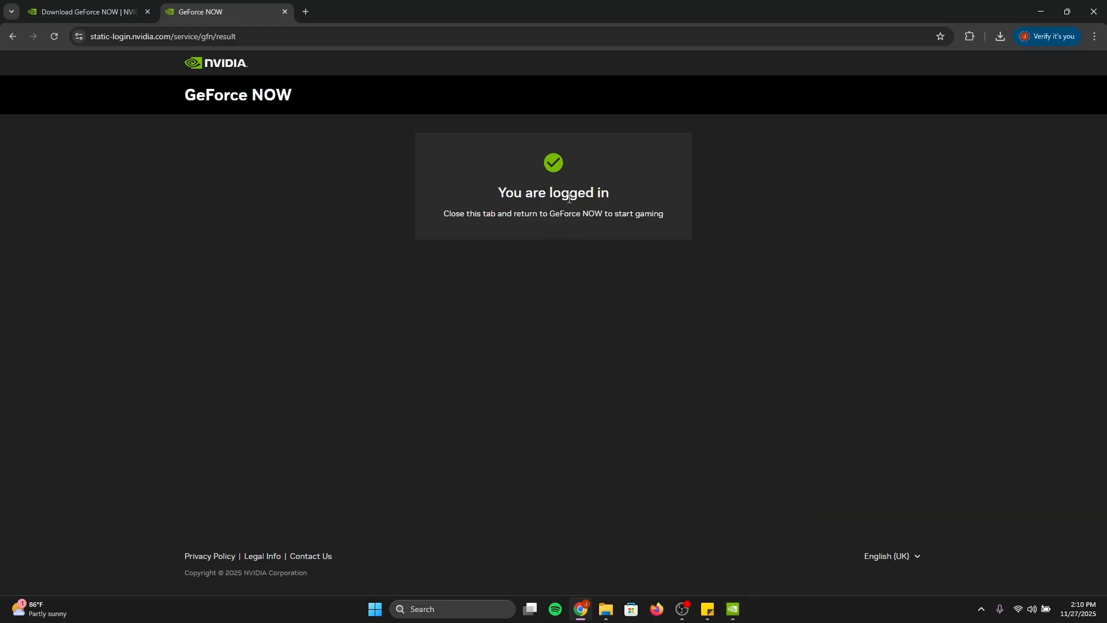
Step: Close Chrome and browse the GeForce NOW home rows, advancing the RTX ON row
click(1094, 11)
scroll(291, 438, down, 3)
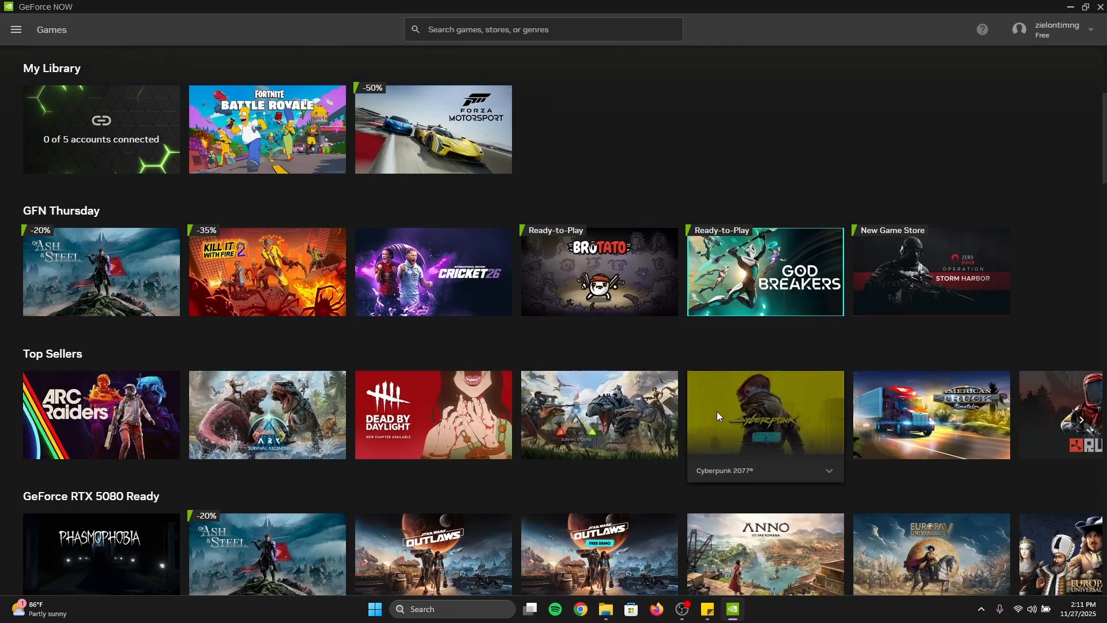
scroll(790, 418, down, 2)
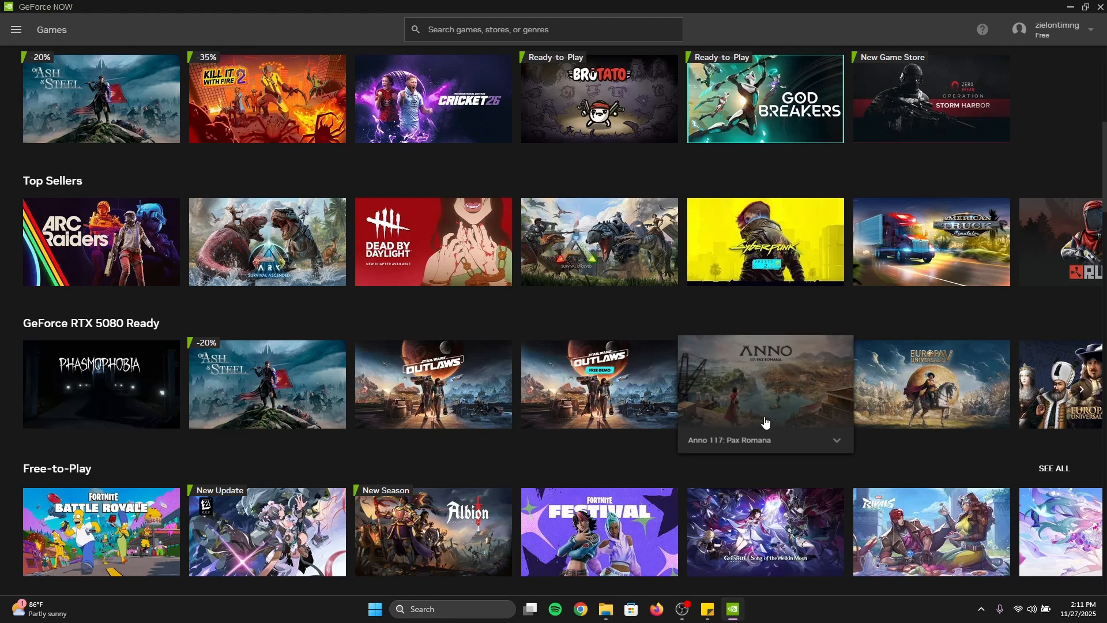
scroll(780, 404, down, 2)
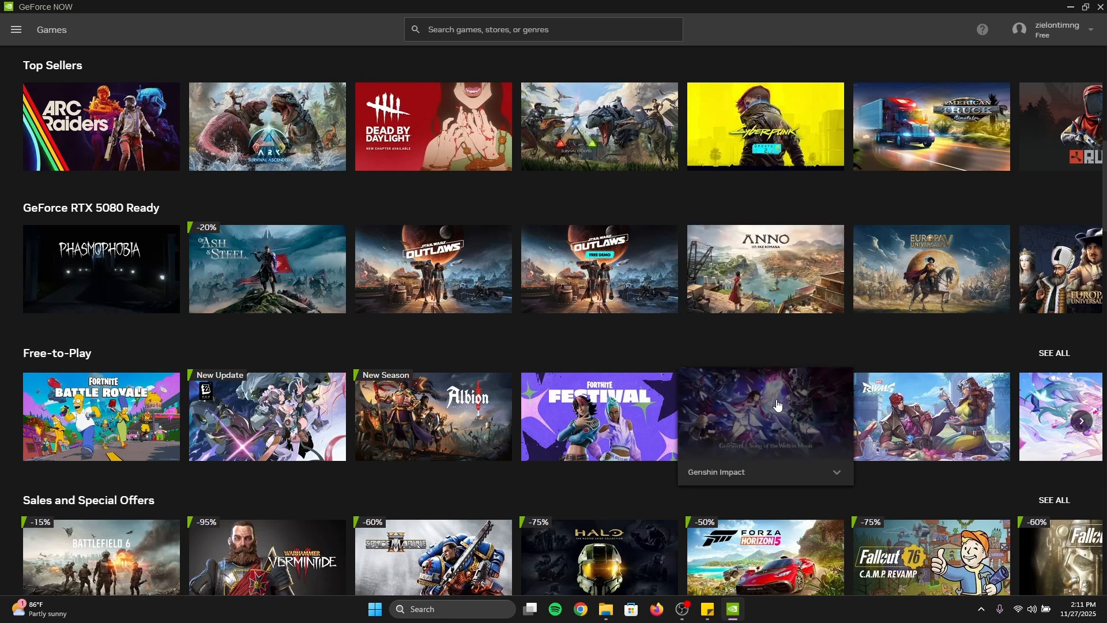
scroll(779, 405, down, 3)
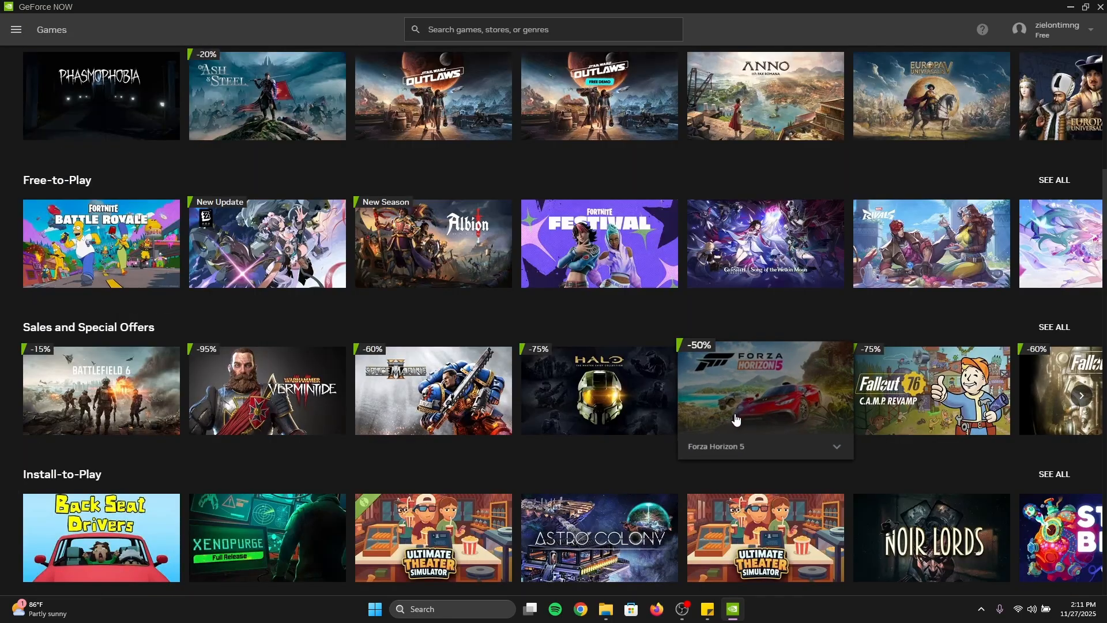
scroll(745, 415, down, 3)
scroll(703, 444, down, 2)
scroll(701, 437, down, 1)
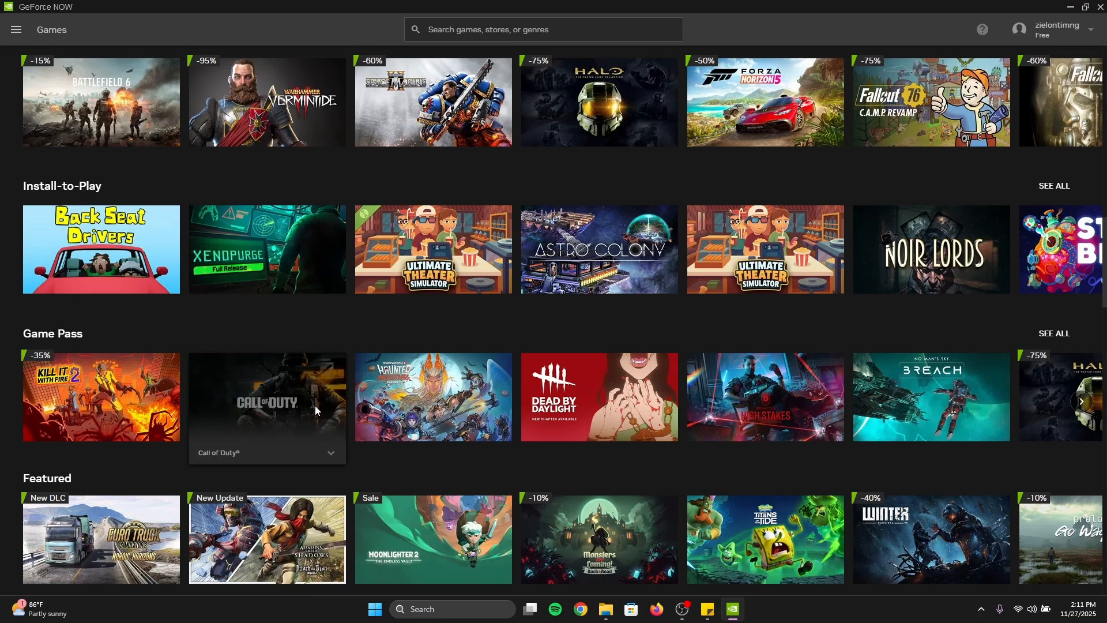
mouse_move(599, 397)
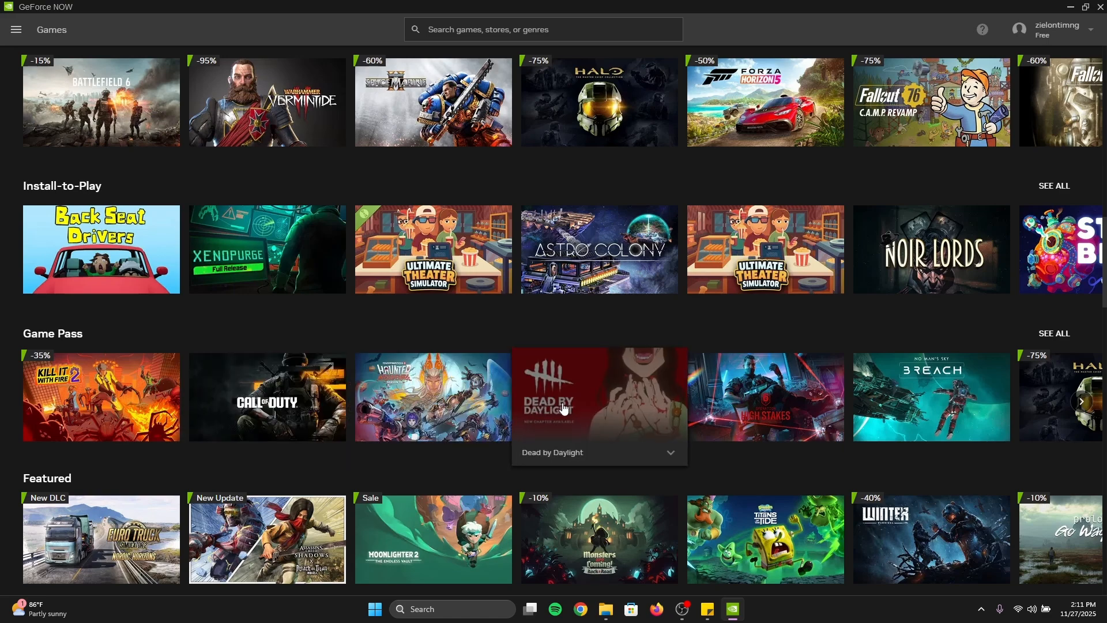
scroll(865, 399, down, 2)
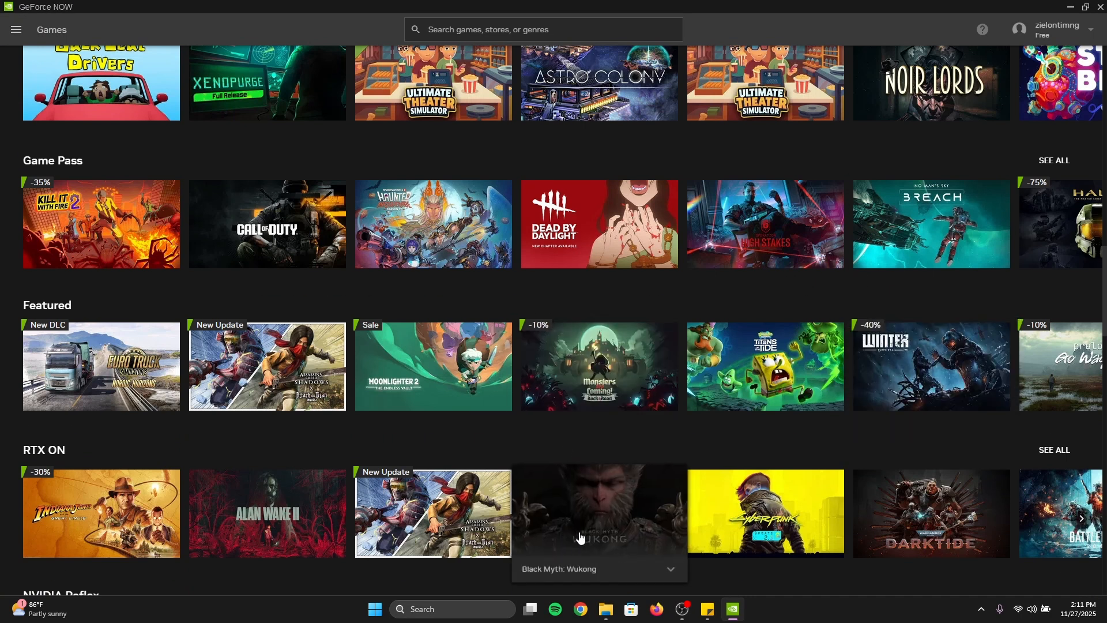
scroll(679, 489, down, 1)
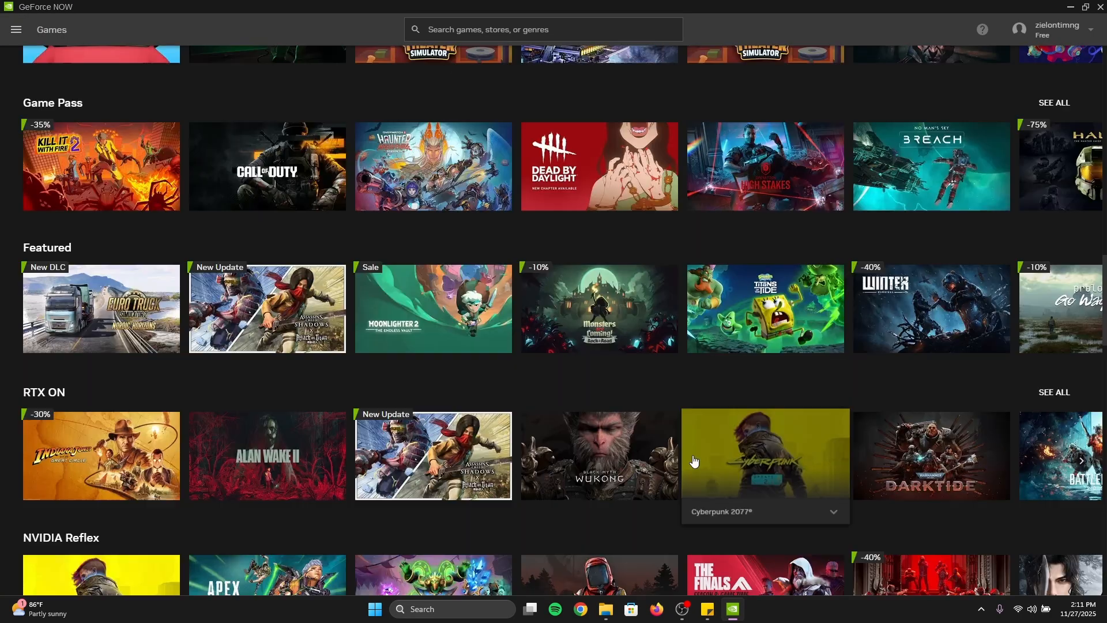
click(1085, 462)
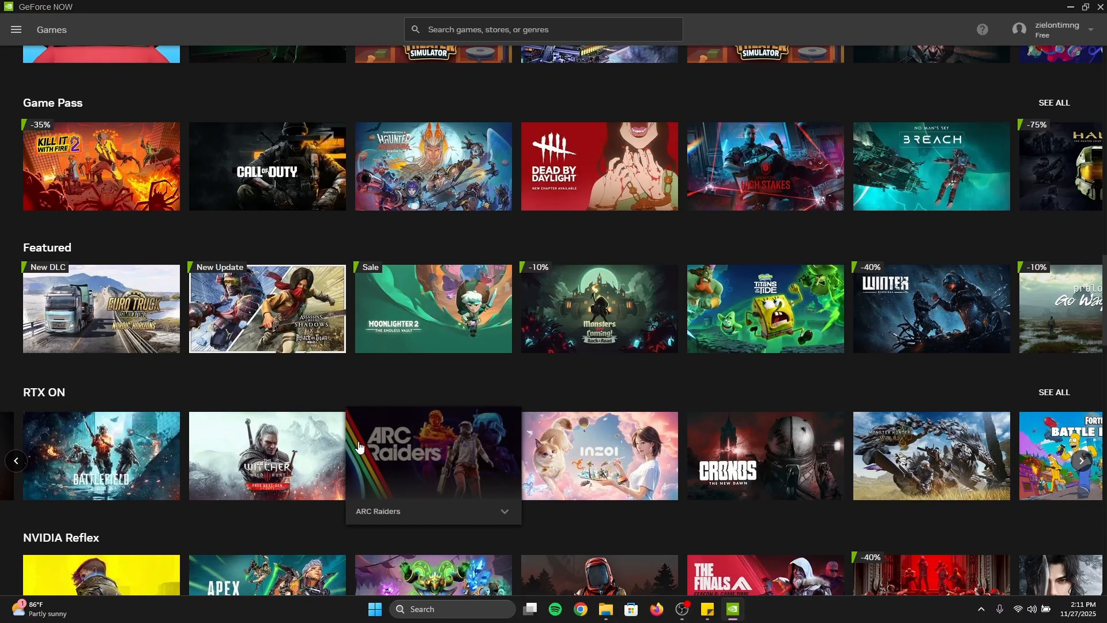
scroll(402, 448, down, 1)
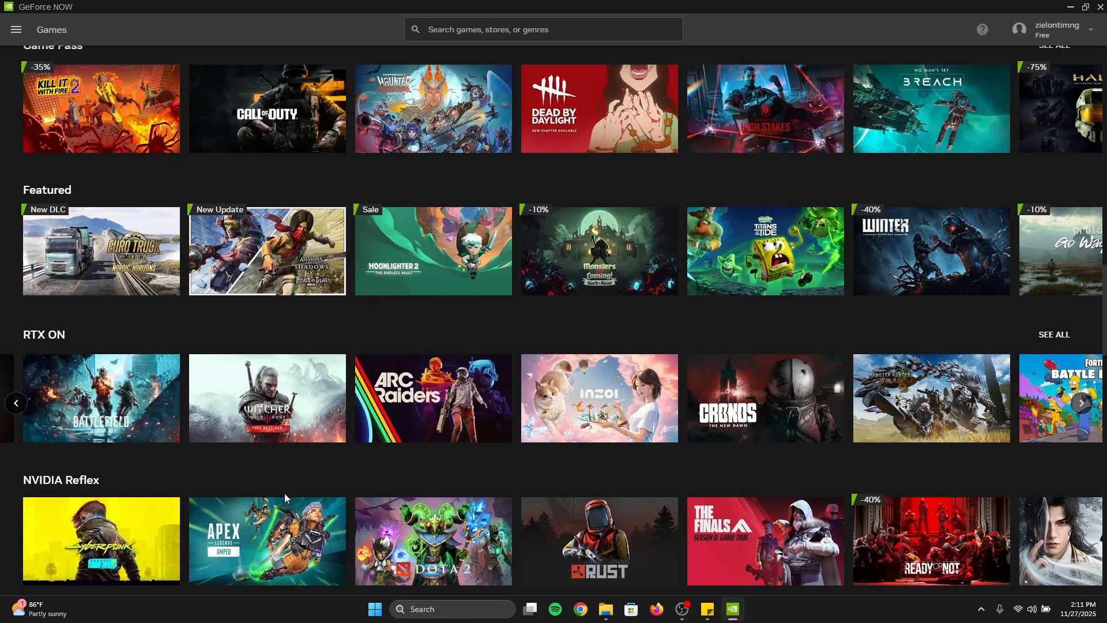
mouse_move(269, 541)
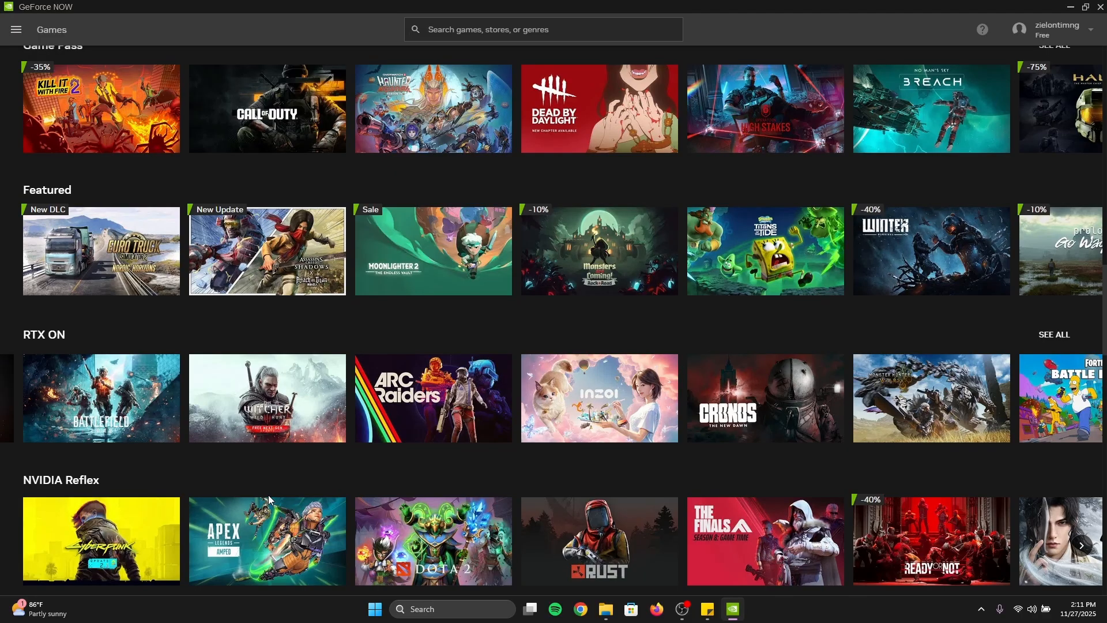
scroll(639, 169, up, 3)
scroll(549, 358, down, 1)
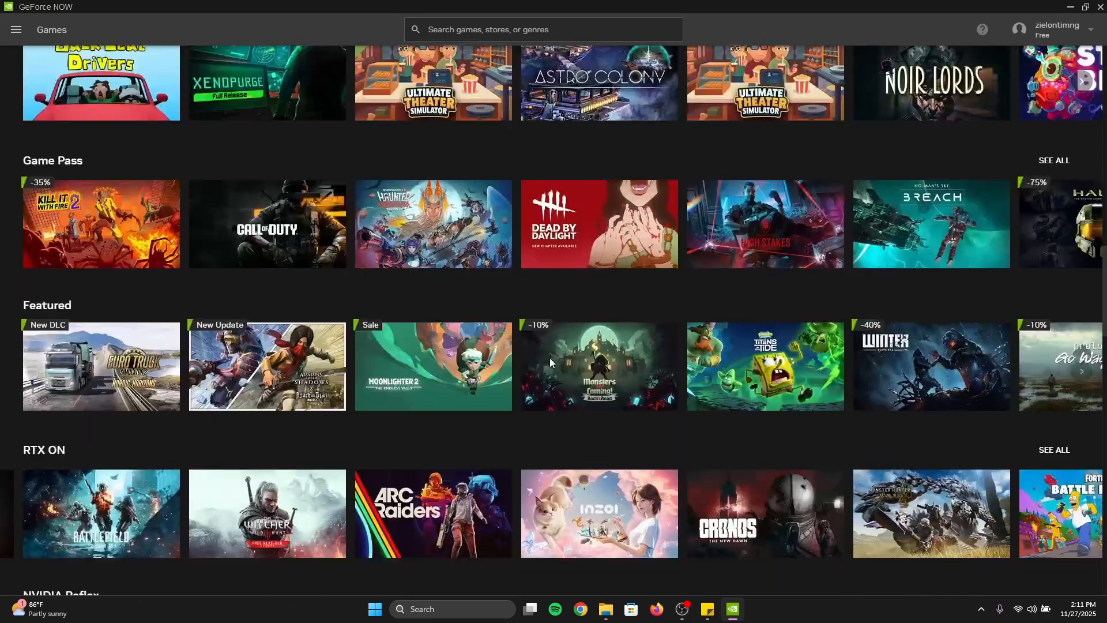
scroll(549, 357, up, 2)
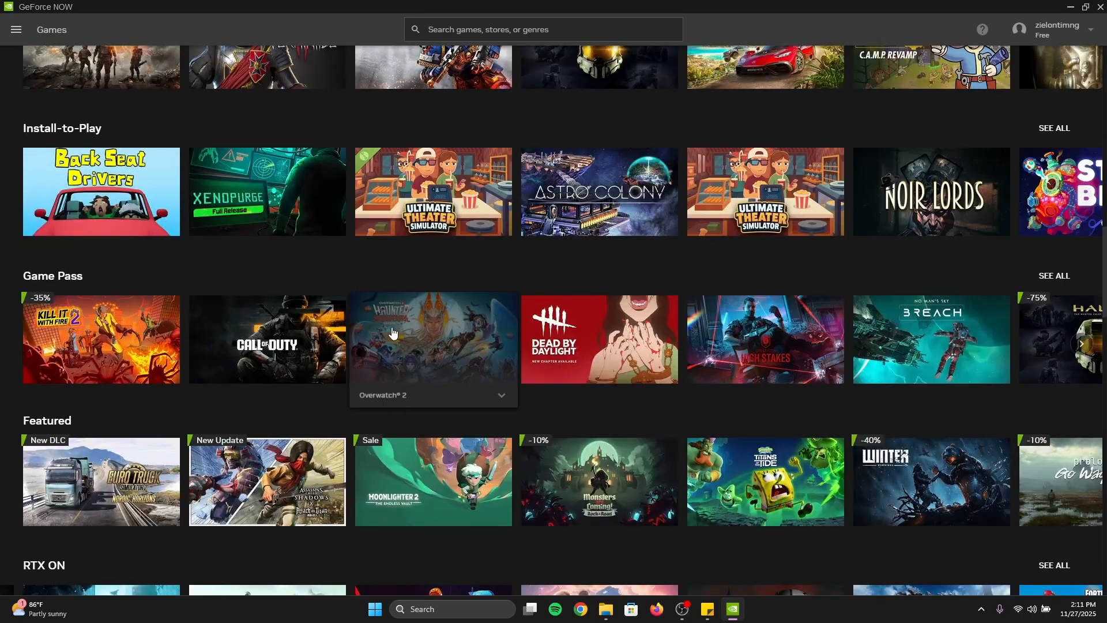